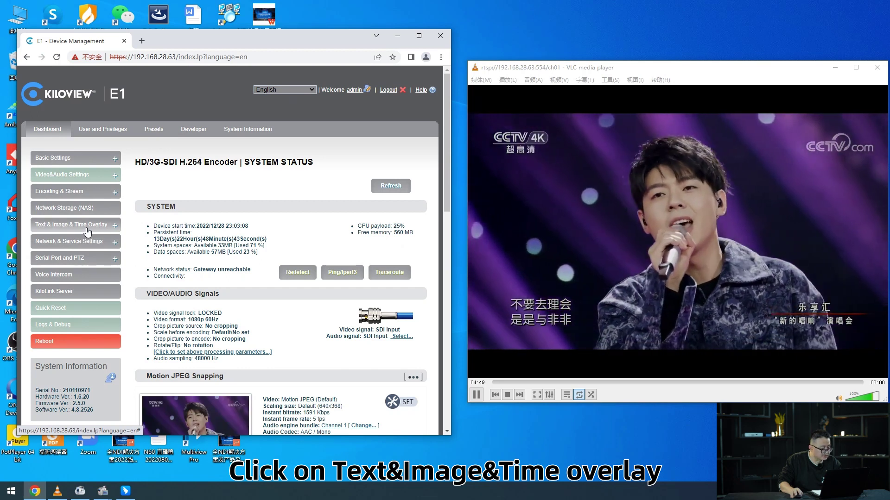
- Open Overlay Image Management under Text & Image & Time Overlay in the sidebar
{"action": "left_click", "coordinate": [87, 226]}
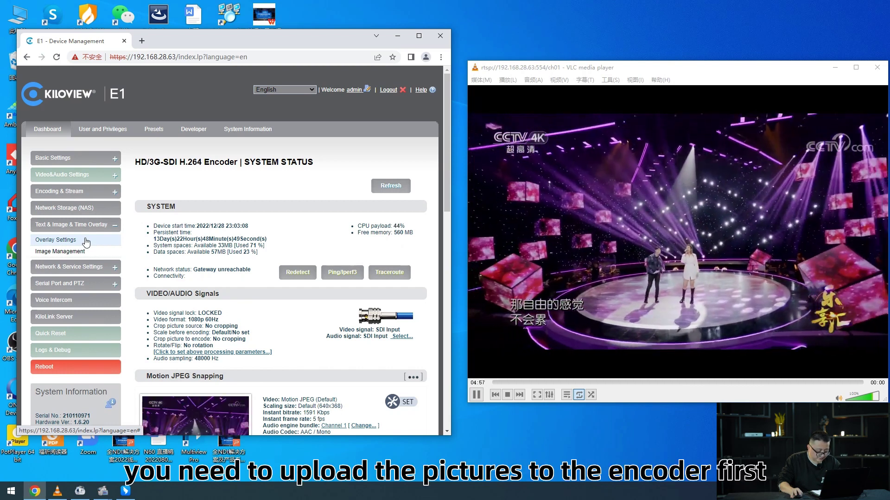
{"action": "left_click", "coordinate": [84, 253]}
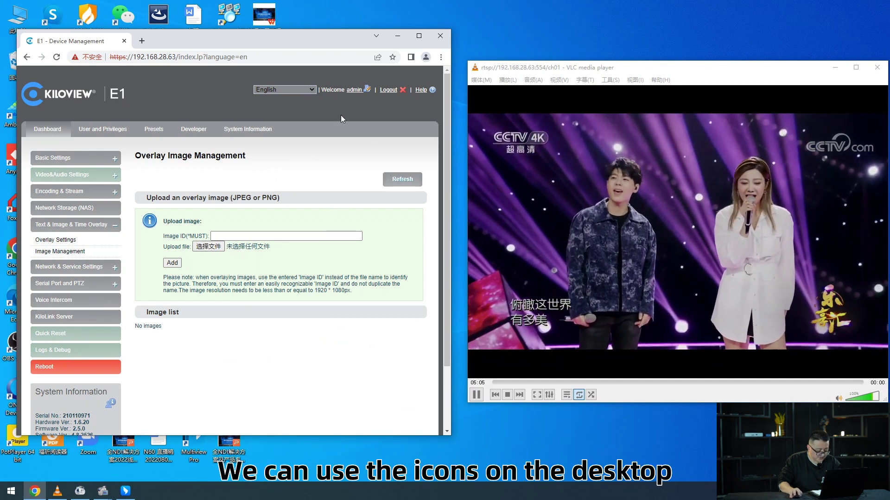
- Screenshot the VLC media player icon and save it to the desktop as Dingtalk_20230112155430.jpg
{"action": "left_click", "coordinate": [398, 35]}
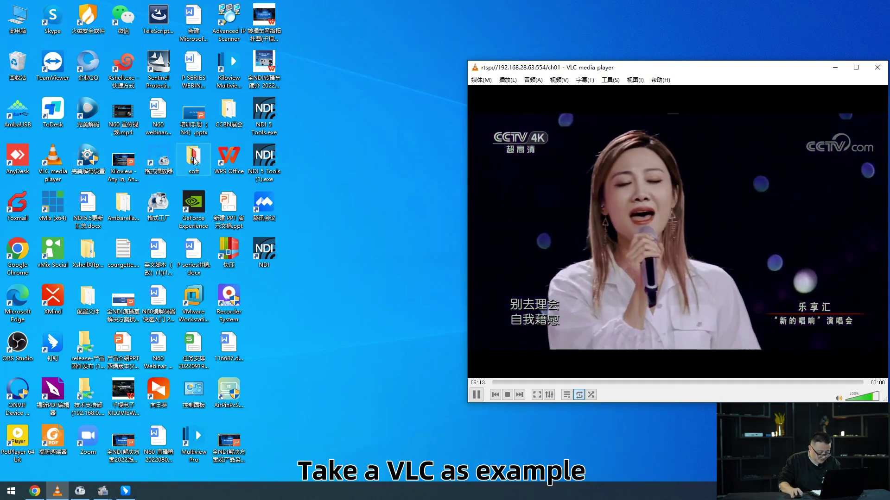
{"action": "left_click", "coordinate": [158, 160]}
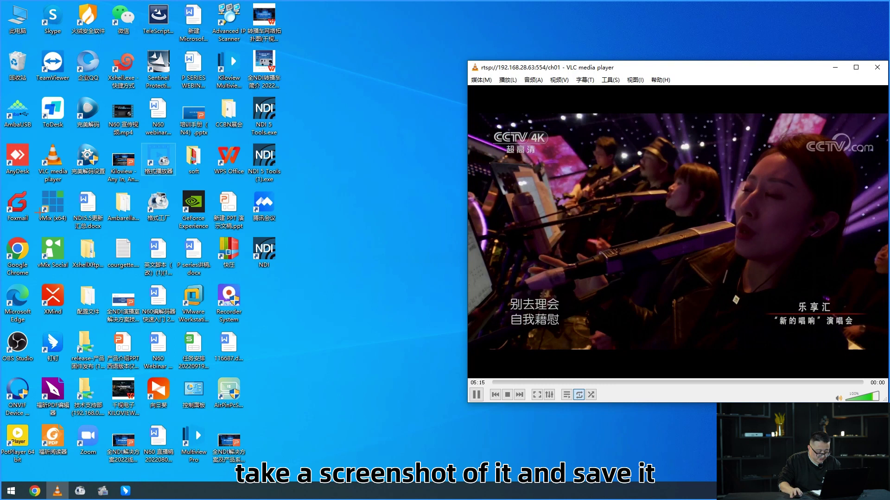
{"action": "key", "text": "ctrl+alt+a"}
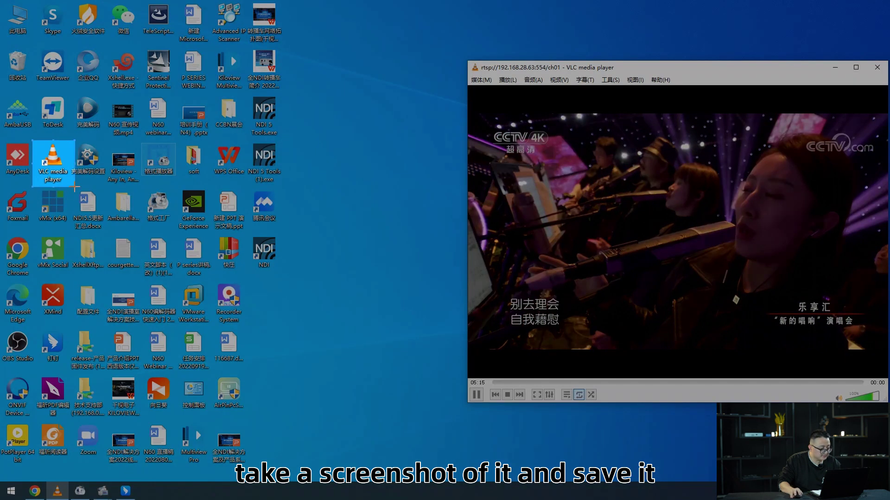
{"action": "left_click", "coordinate": [71, 188]}
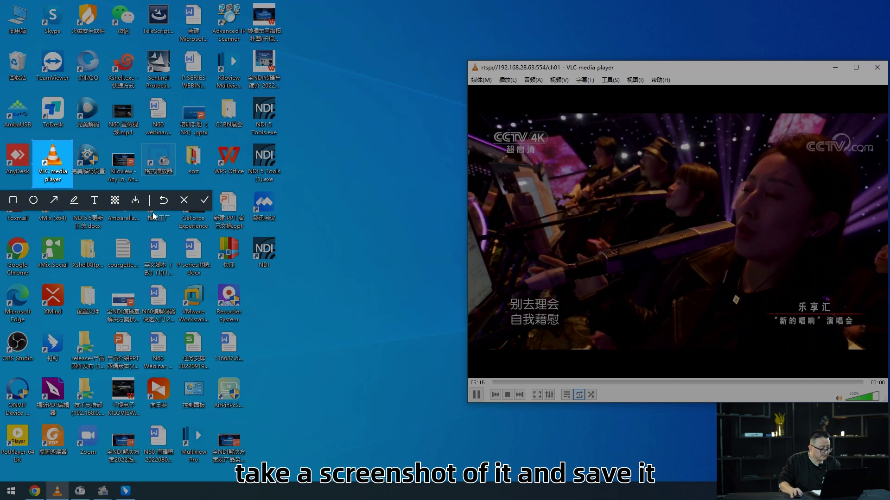
{"action": "key", "text": "ctrl+s"}
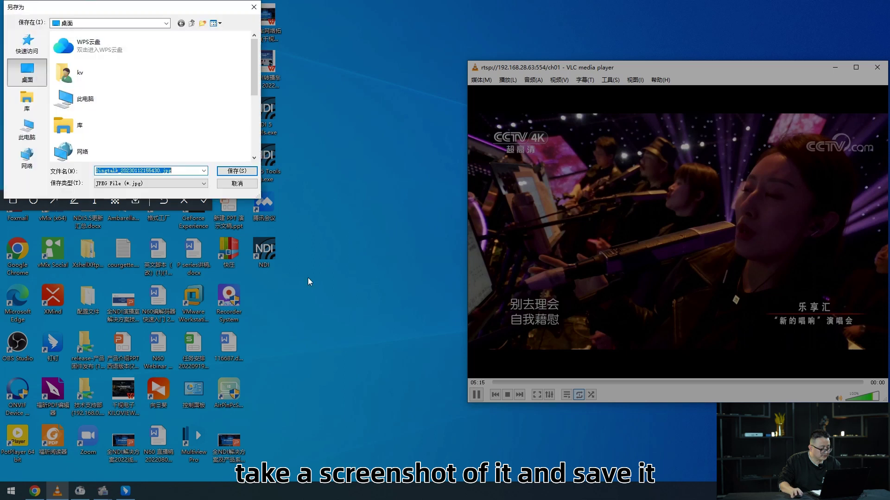
{"action": "left_click", "coordinate": [235, 172]}
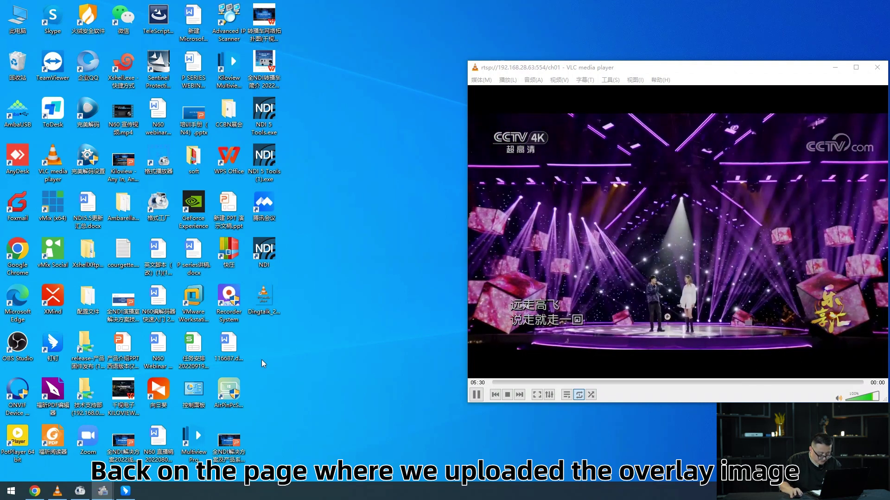
- Upload Dingtalk_20230112155430.jpg to the encoder as an overlay image with Image ID 'test'
{"action": "left_click", "coordinate": [45, 493]}
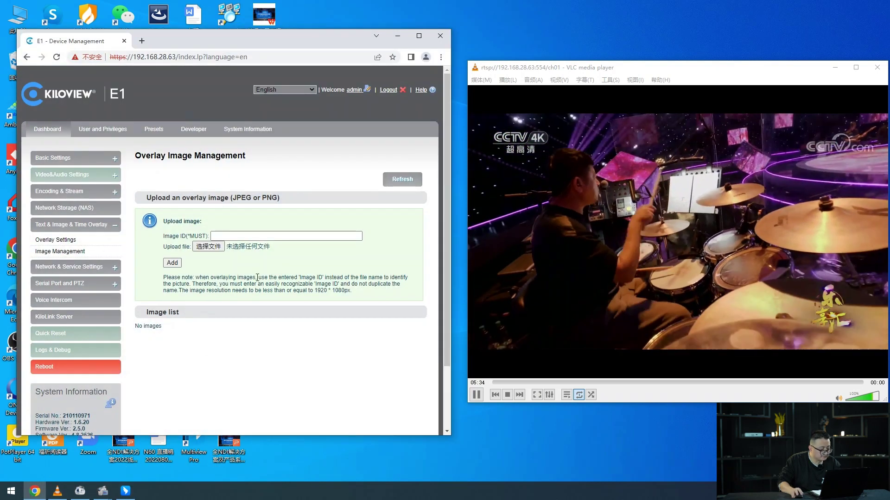
{"action": "left_click", "coordinate": [216, 249]}
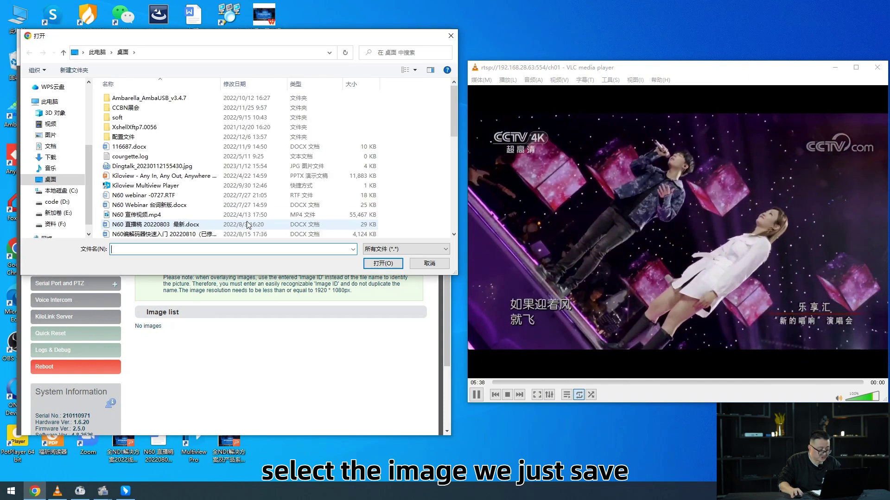
{"action": "left_click", "coordinate": [179, 168]}
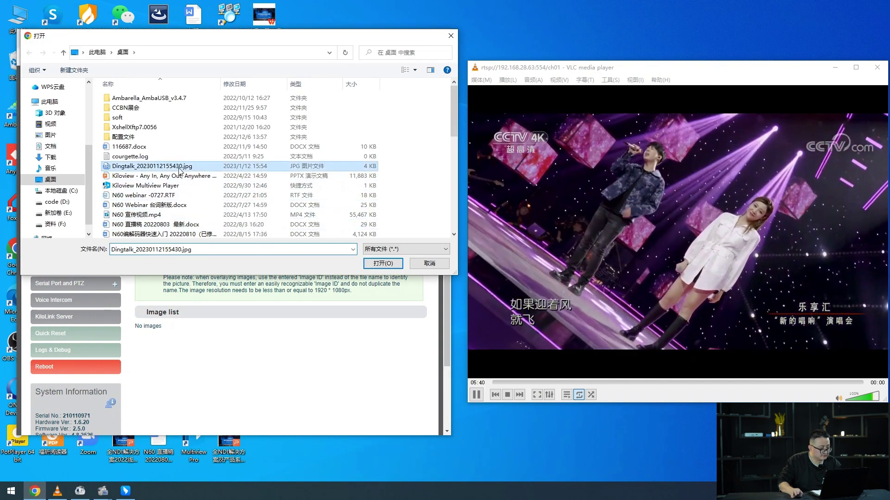
{"action": "double_click", "coordinate": [180, 168]}
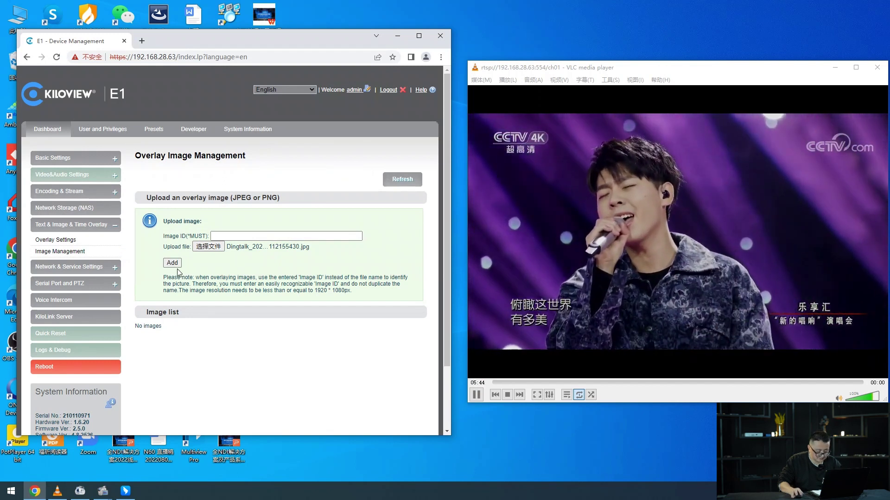
{"action": "left_click", "coordinate": [215, 236]}
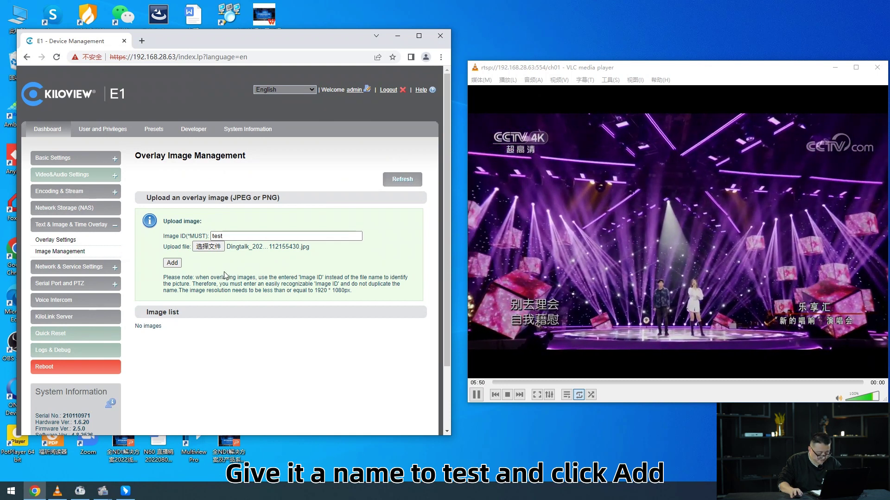
{"action": "left_click", "coordinate": [173, 264]}
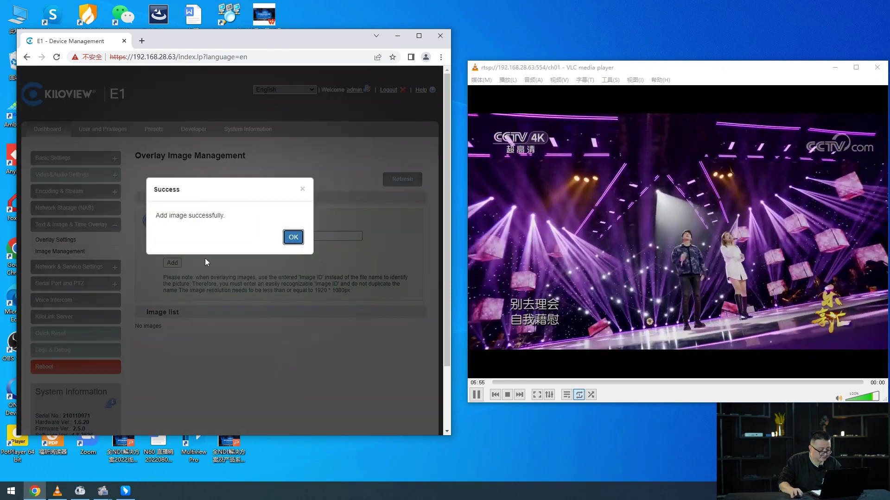
- Dismiss the upload confirmation and go to the Overlay Settings page
{"action": "left_click", "coordinate": [293, 237]}
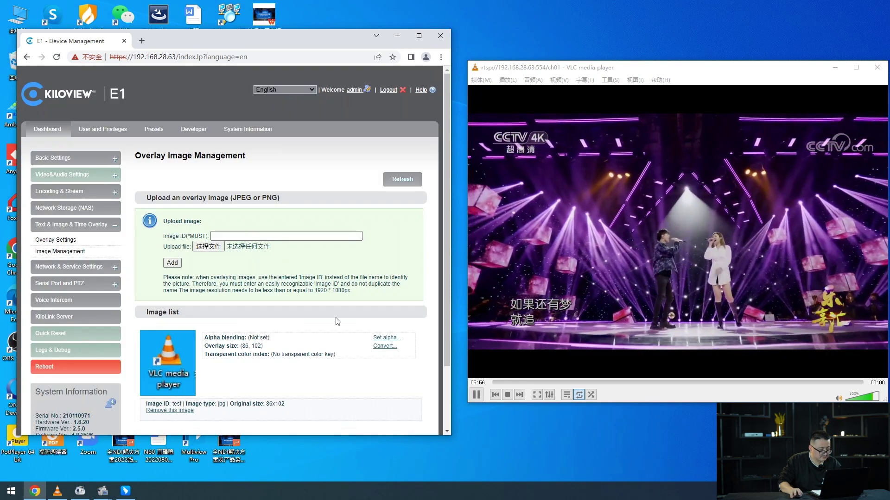
{"action": "scroll", "coordinate": [304, 302], "scroll_direction": "down", "scroll_amount": 2}
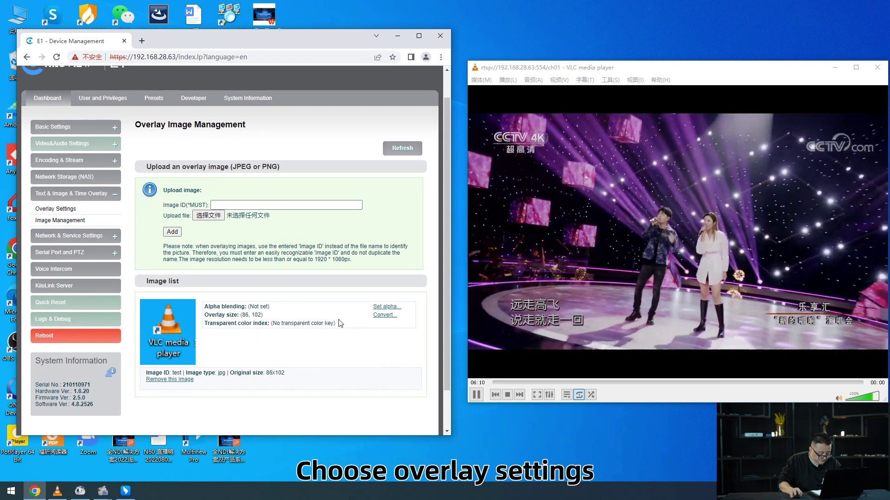
{"action": "scroll", "coordinate": [286, 288], "scroll_direction": "up", "scroll_amount": 1}
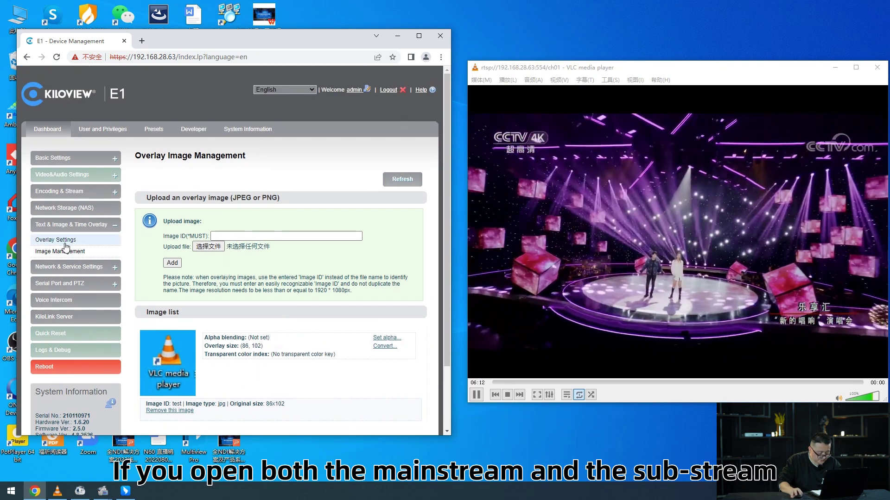
{"action": "left_click", "coordinate": [66, 242]}
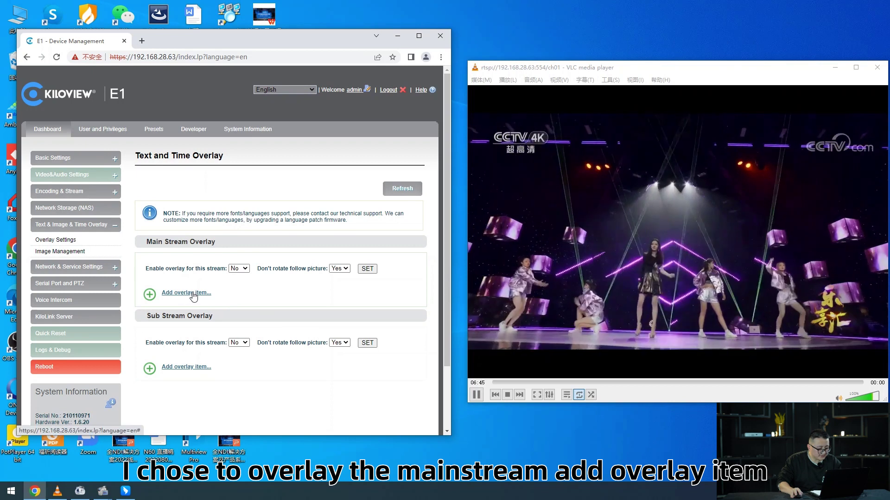
- Add a new Main Stream overlay item and review its Show when options
{"action": "left_click", "coordinate": [192, 293]}
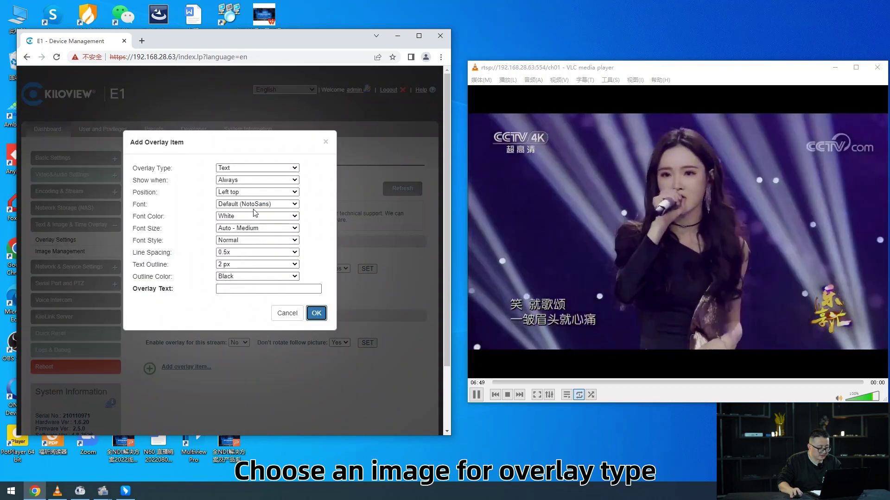
{"action": "left_click", "coordinate": [296, 180]}
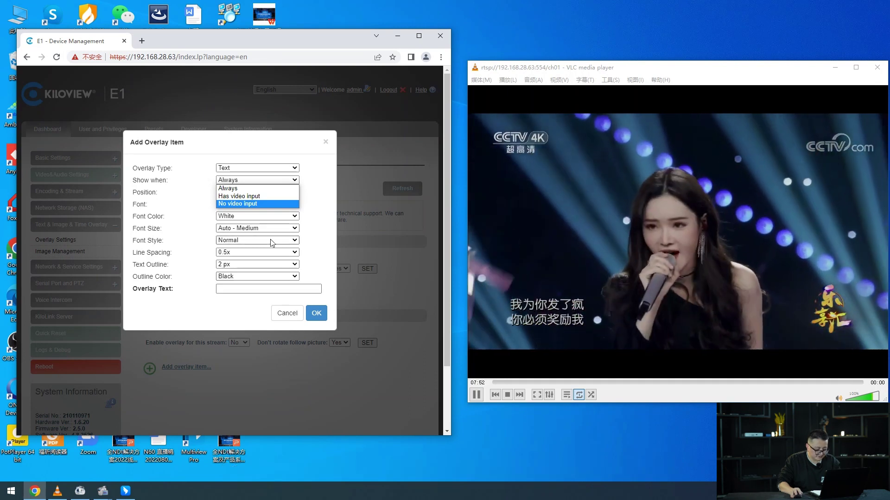
- Keep the overlay shown Always and set its position to Center
{"action": "left_click", "coordinate": [152, 214]}
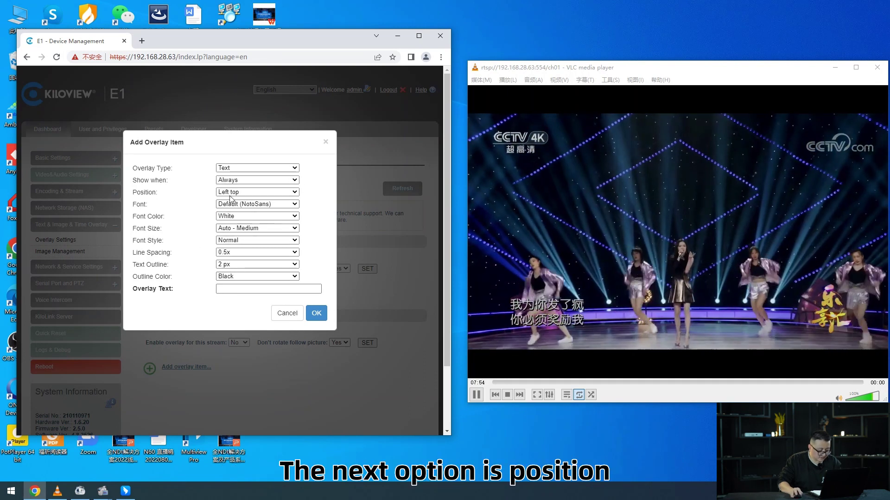
{"action": "left_click", "coordinate": [258, 193]}
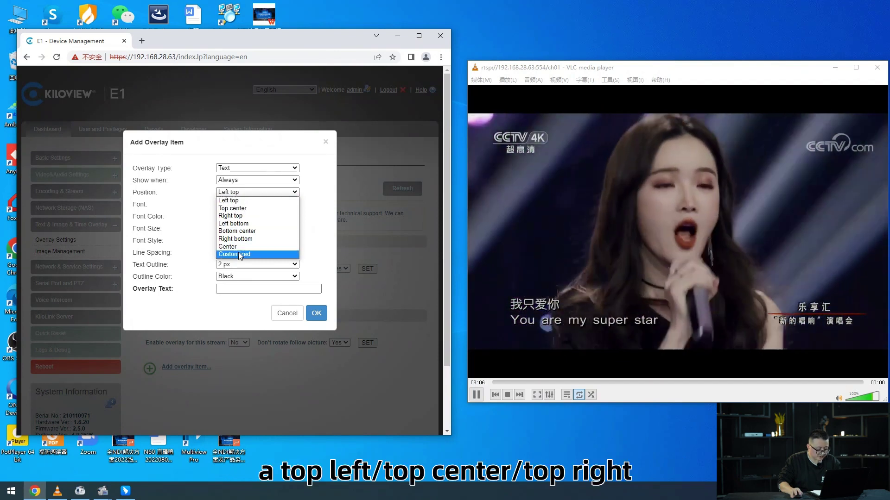
{"action": "left_click", "coordinate": [257, 247]}
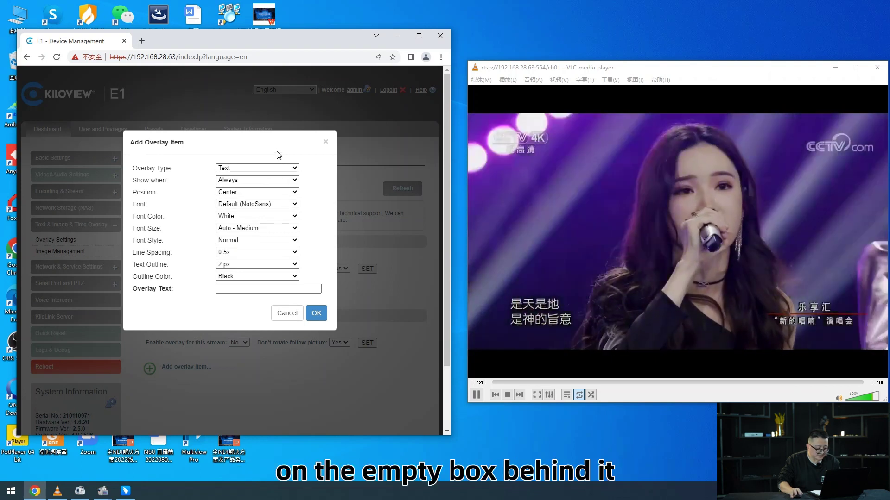
- Make the overlay type Image using 'test' and save the item
{"action": "left_click", "coordinate": [285, 167]}
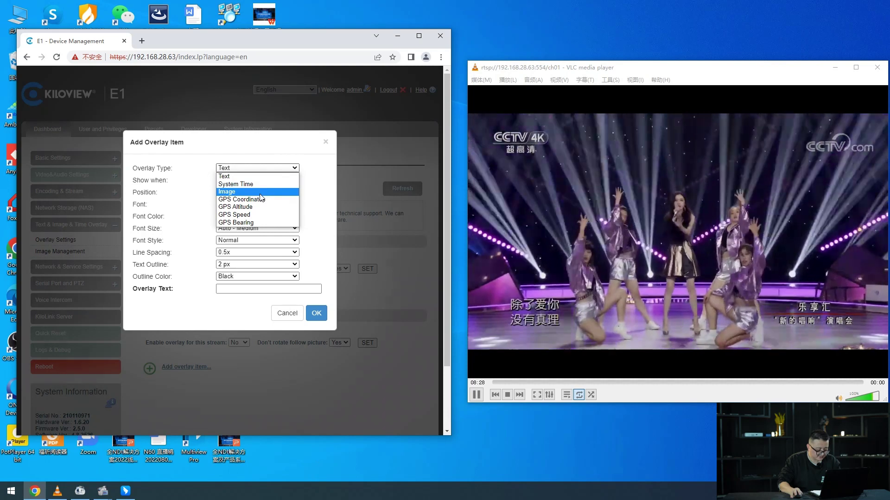
{"action": "left_click", "coordinate": [260, 193]}
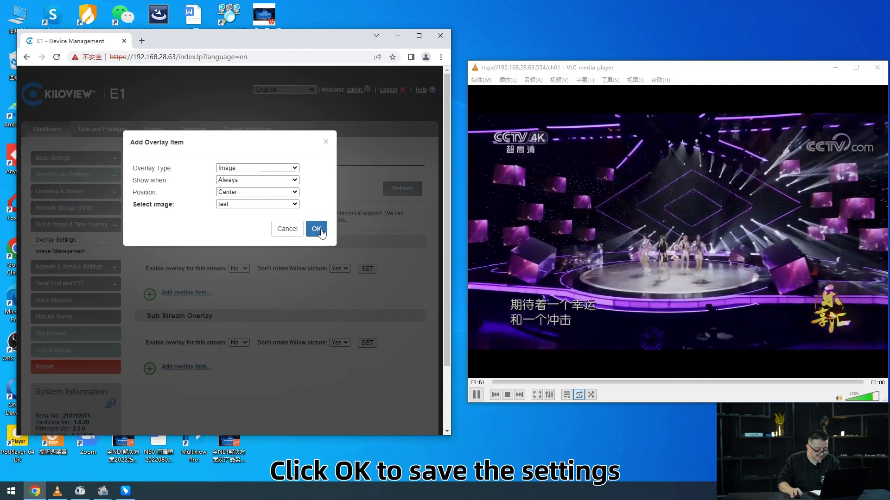
{"action": "left_click", "coordinate": [320, 230]}
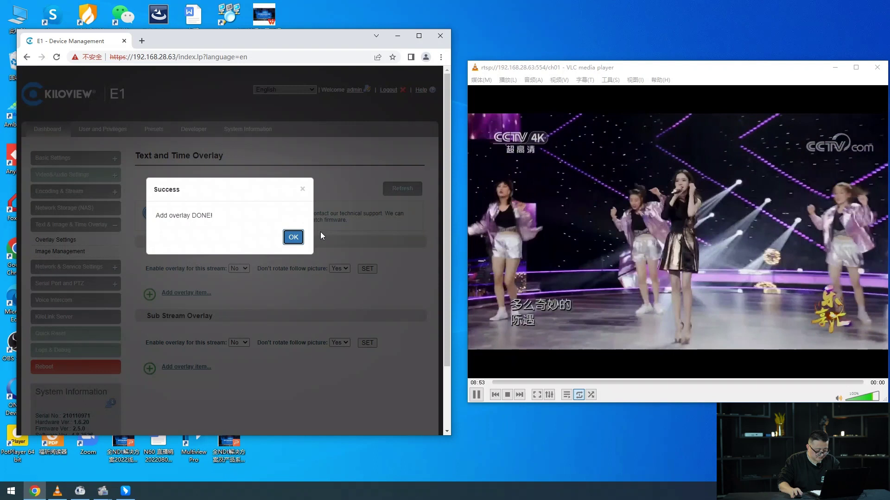
{"action": "left_click", "coordinate": [292, 237]}
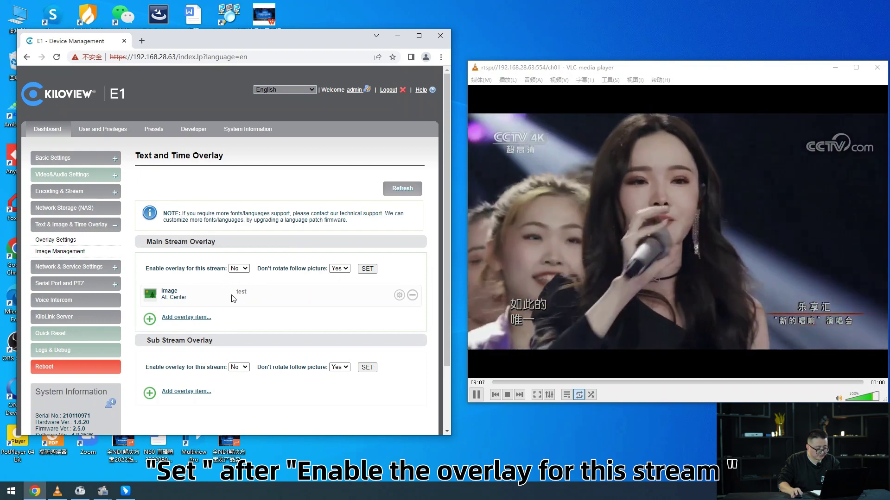
- Set Main Stream Enable overlay to Yes, Don't rotate follow picture to No, and apply with SET
{"action": "left_click", "coordinate": [239, 269]}
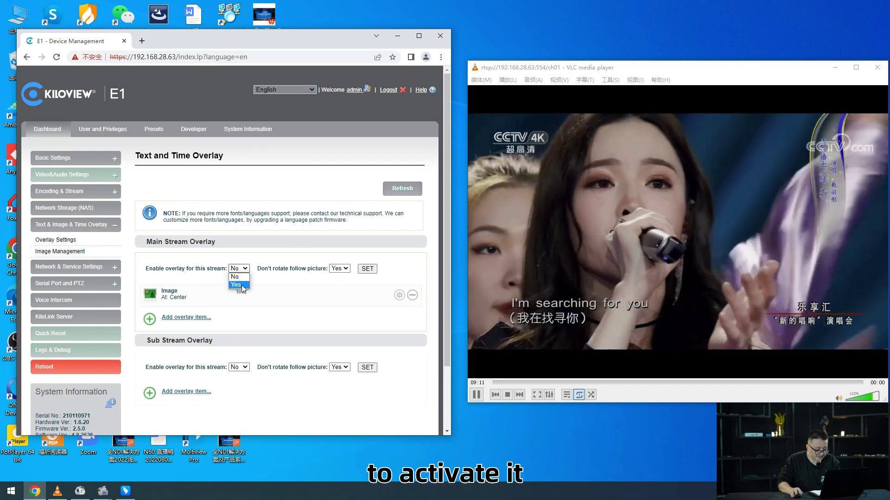
{"action": "left_click", "coordinate": [238, 285]}
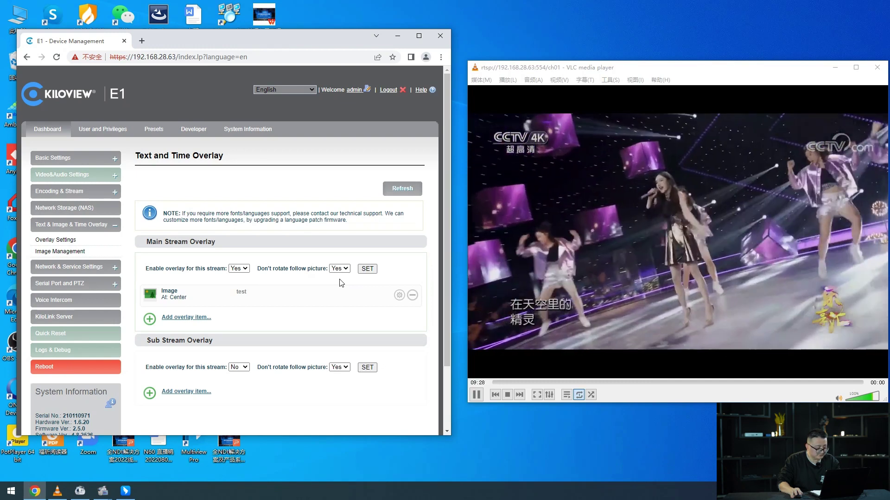
{"action": "left_click", "coordinate": [340, 269]}
{"action": "left_click", "coordinate": [340, 269]}
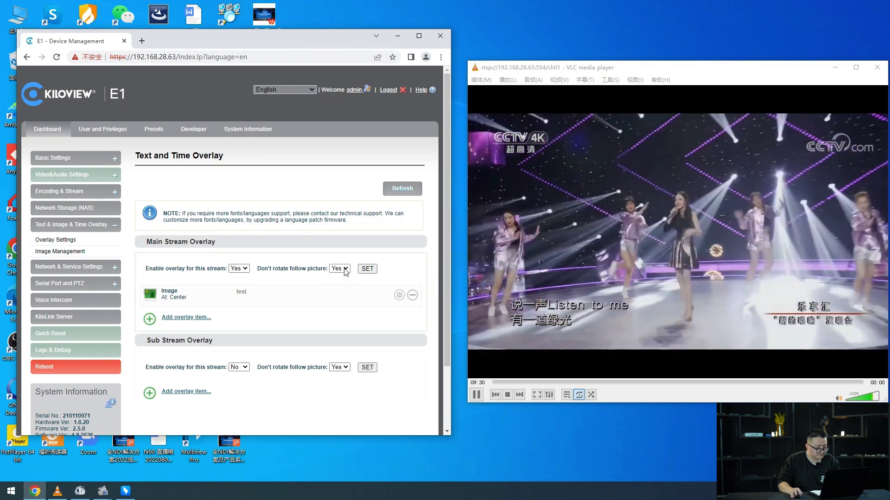
{"action": "left_click", "coordinate": [339, 269]}
{"action": "left_click", "coordinate": [337, 284]}
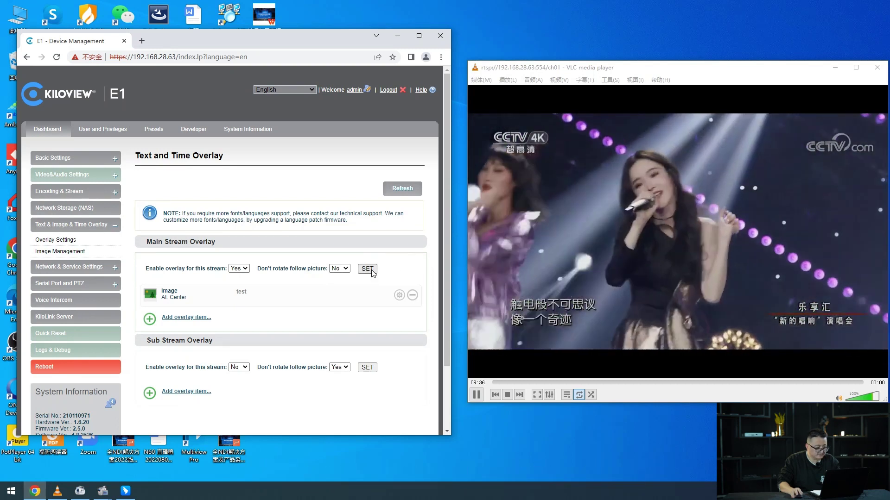
{"action": "left_click", "coordinate": [371, 270]}
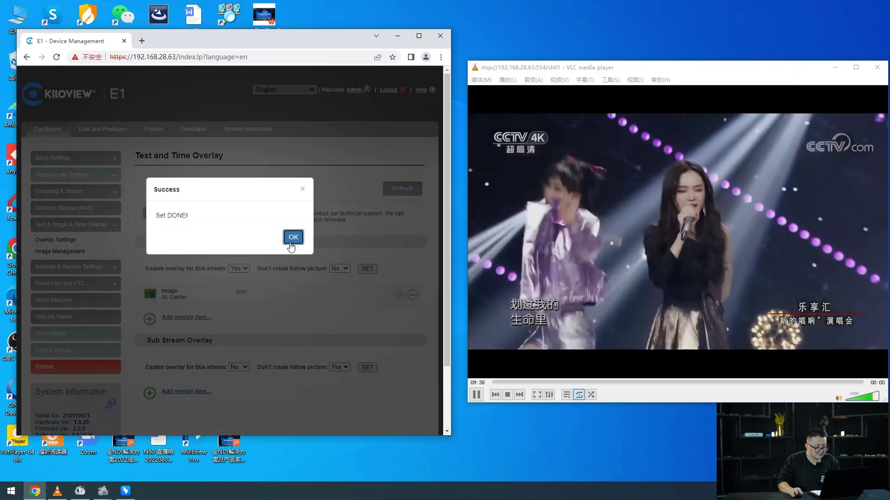
- Close the Success dialog so the settings take effect on the live stream
{"action": "left_click", "coordinate": [292, 239]}
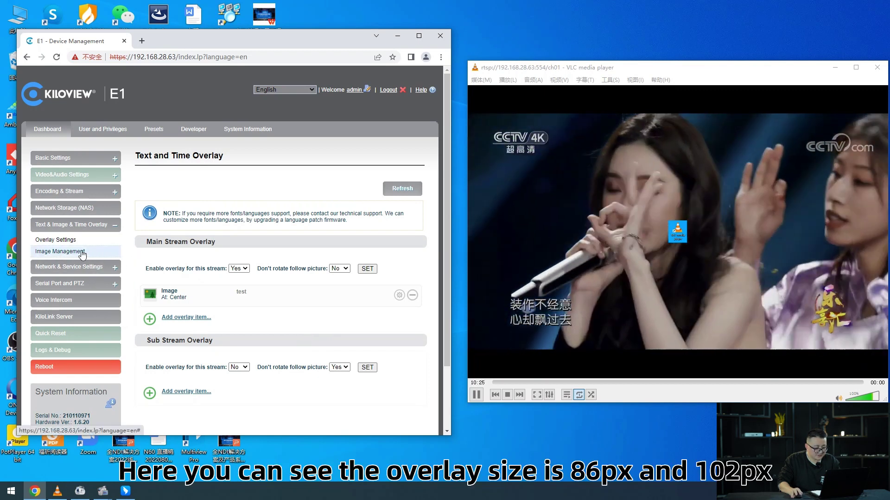
- Open Convert for the VLC image and enter width 160 and height 200
{"action": "left_click", "coordinate": [82, 252]}
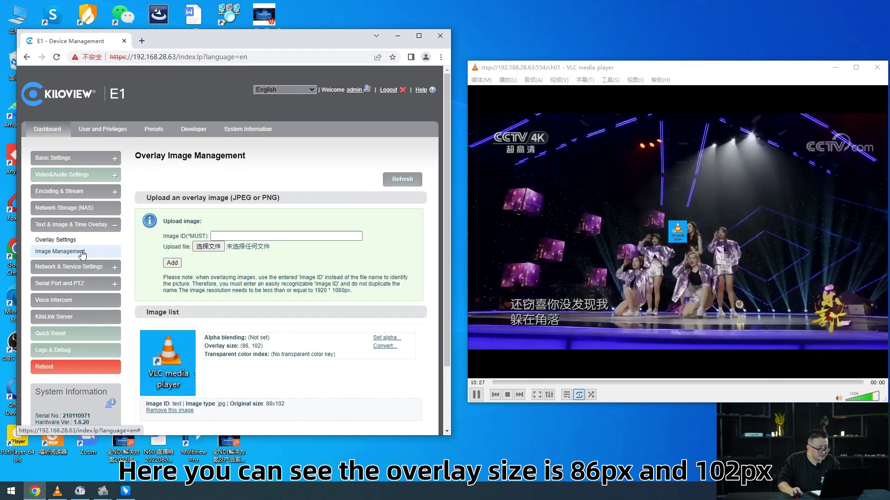
{"action": "scroll", "coordinate": [282, 357], "scroll_direction": "down", "scroll_amount": 1}
{"action": "scroll", "coordinate": [283, 357], "scroll_direction": "down", "scroll_amount": 2}
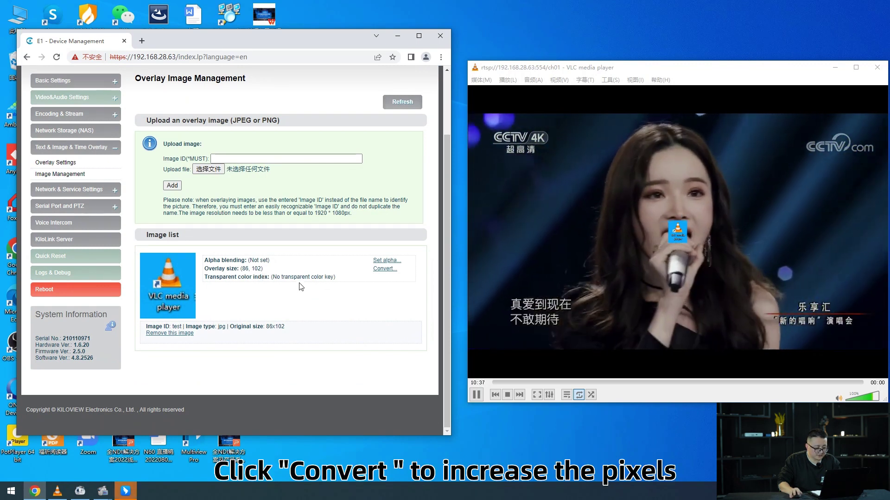
{"action": "left_click", "coordinate": [388, 270]}
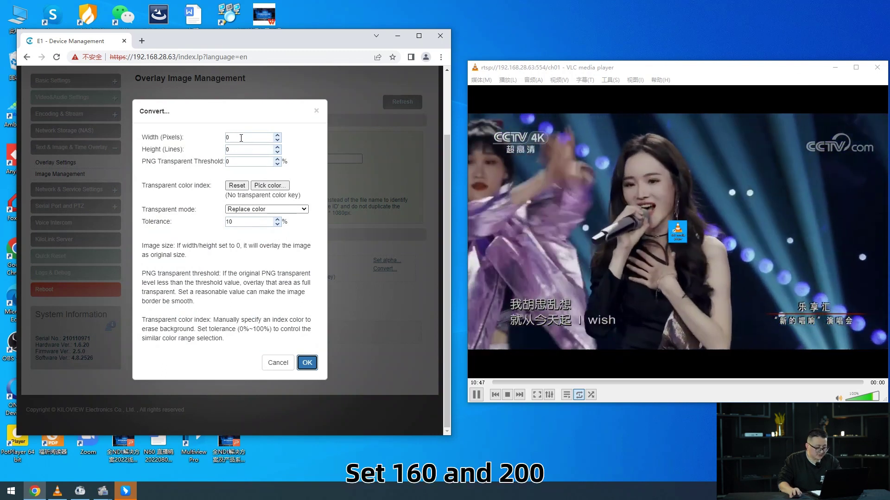
{"action": "left_click_drag", "start_coordinate": [241, 138], "coordinate": [222, 136]}
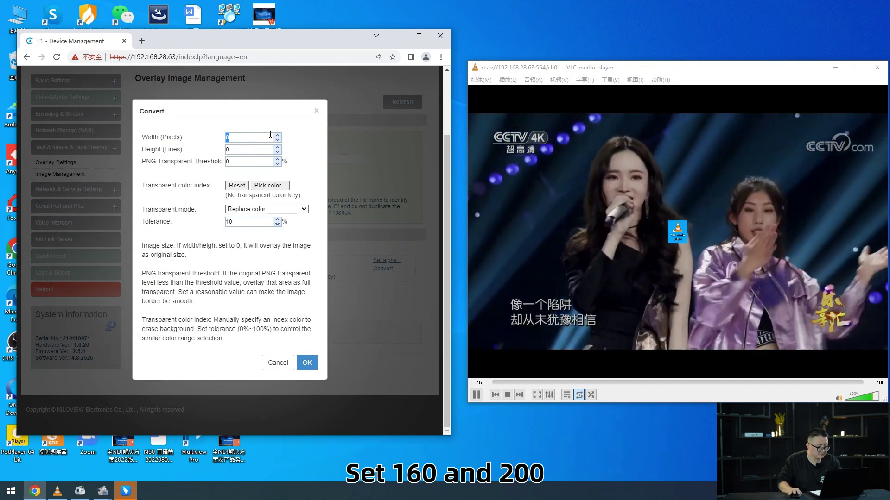
{"action": "type", "text": "16"}
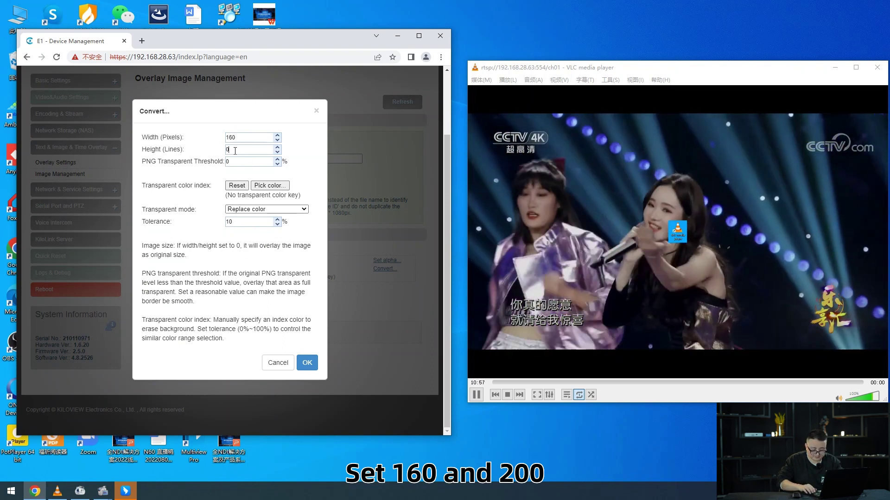
{"action": "left_click_drag", "start_coordinate": [233, 150], "coordinate": [212, 152]}
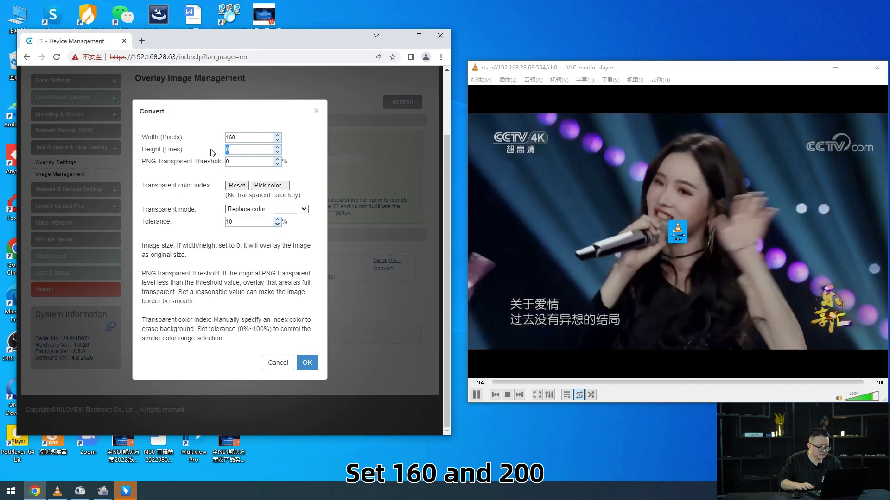
{"action": "type", "text": "200"}
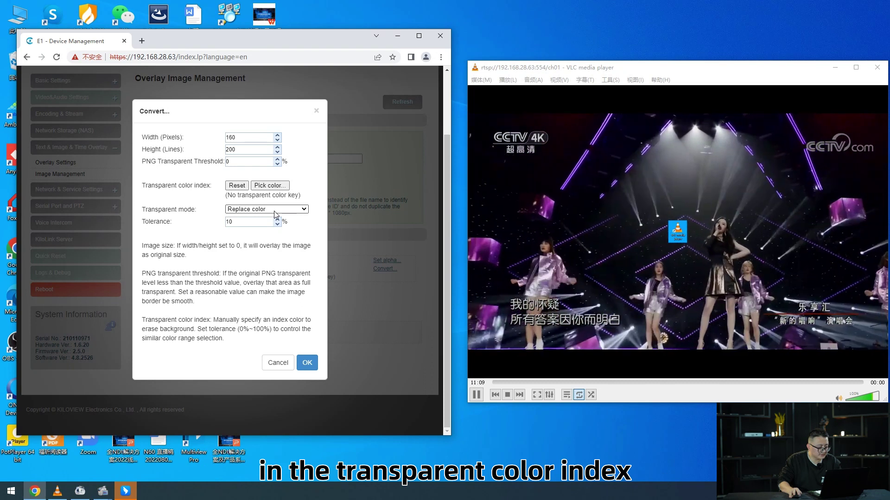
- Pick the VLC image's top-left background pixel (14,15) as the transparent colour
{"action": "left_click", "coordinate": [275, 187]}
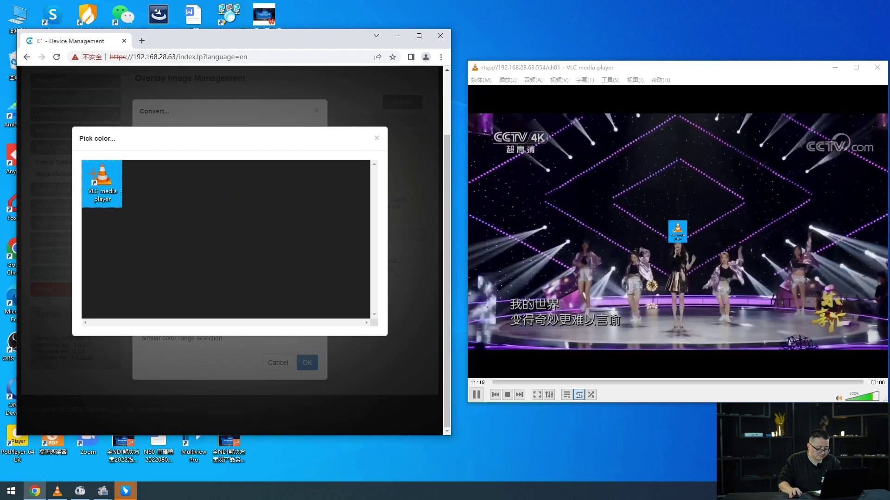
{"action": "left_click", "coordinate": [88, 167]}
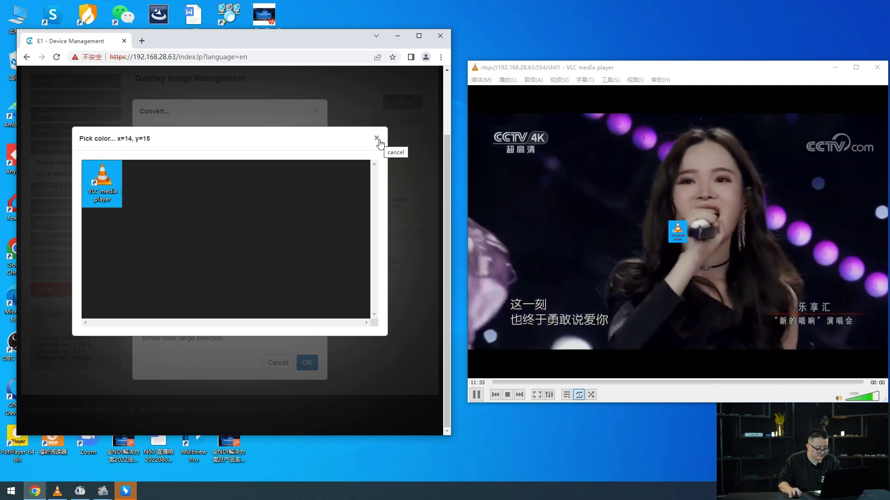
{"action": "left_click", "coordinate": [378, 139]}
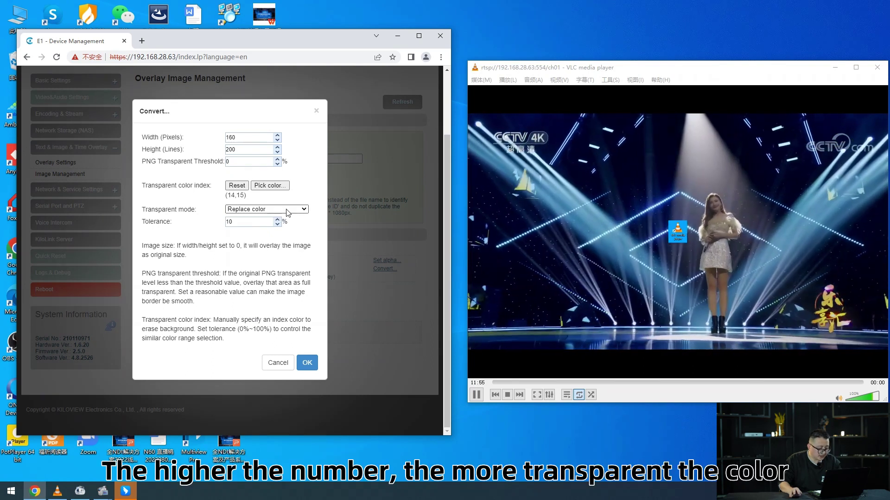
- Keep Replace color mode and convert the VLC image to 160x200, acknowledging the confirmation
{"action": "left_click", "coordinate": [287, 210]}
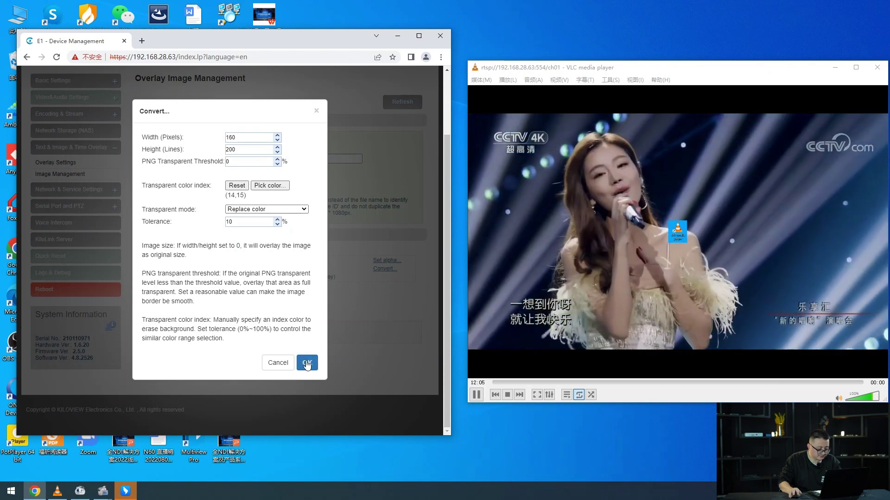
{"action": "left_click", "coordinate": [306, 363]}
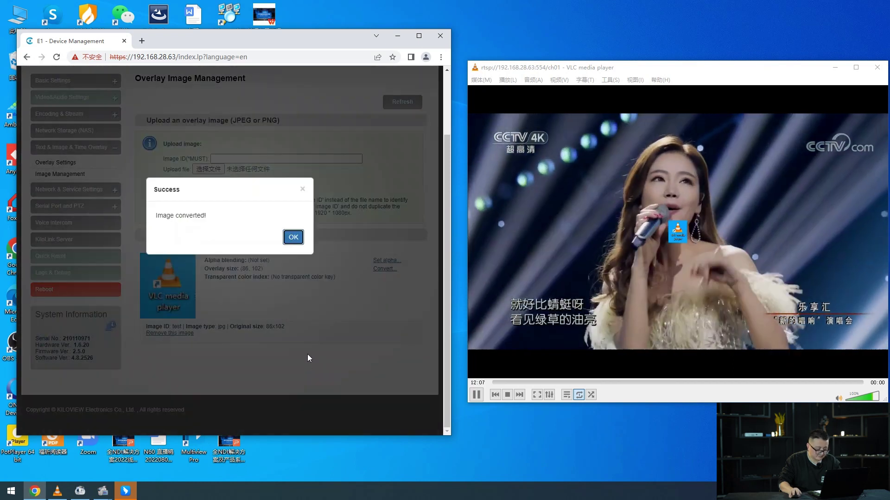
{"action": "left_click", "coordinate": [293, 237]}
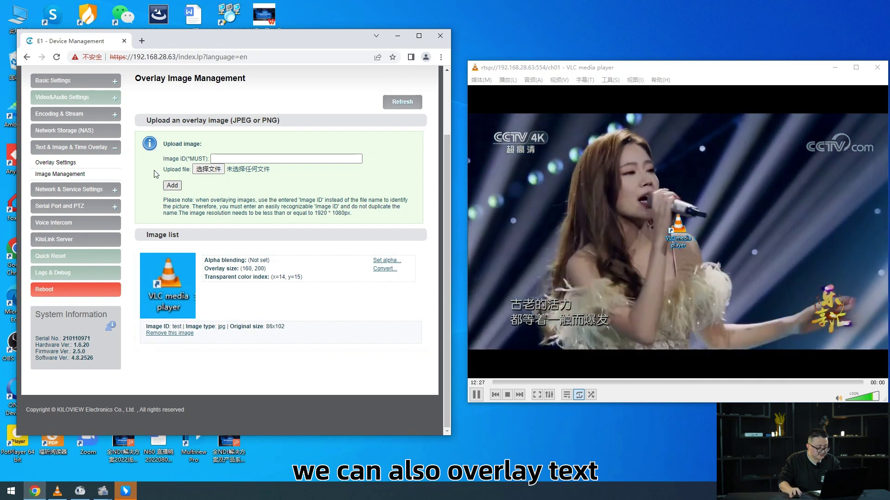
- Add a Text overlay reading 'test' at Top center to the main stream
{"action": "left_click", "coordinate": [55, 163]}
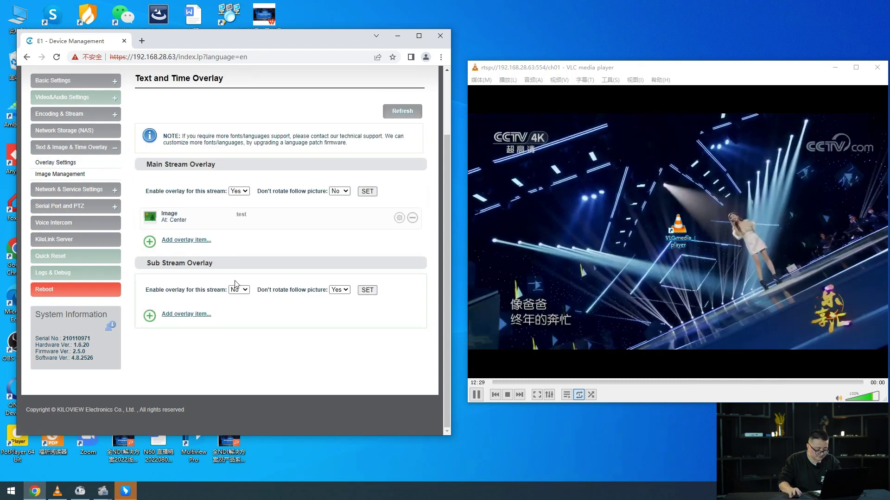
{"action": "left_click", "coordinate": [190, 241]}
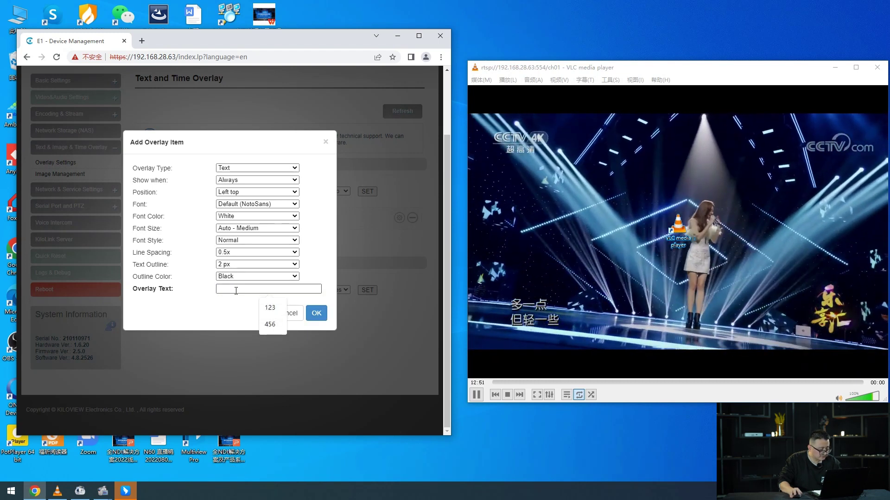
{"action": "type", "text": "est"}
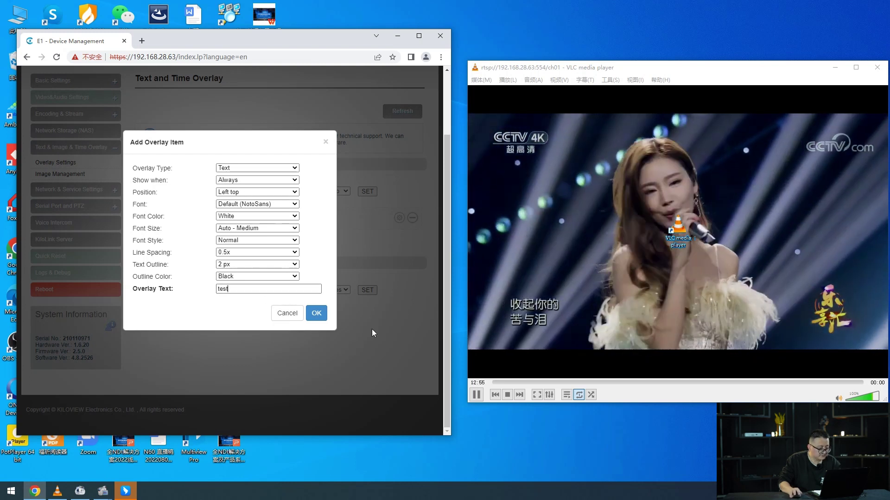
{"action": "left_click", "coordinate": [279, 191]}
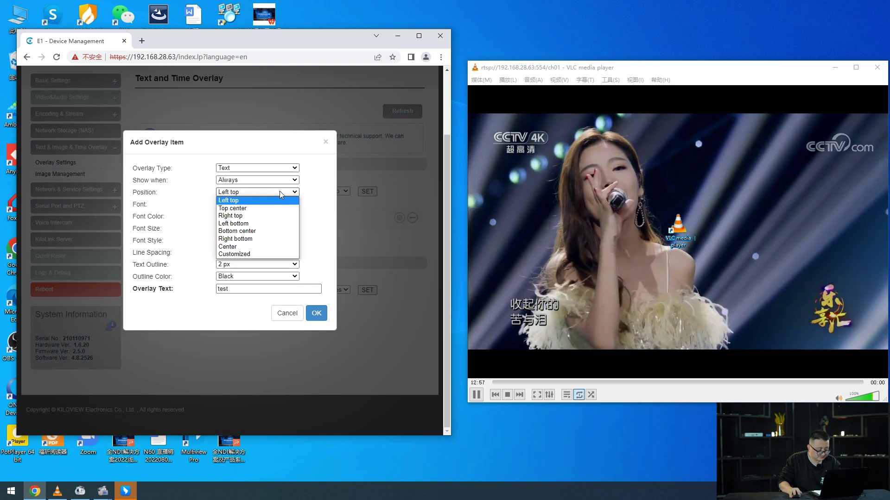
{"action": "left_click", "coordinate": [261, 209]}
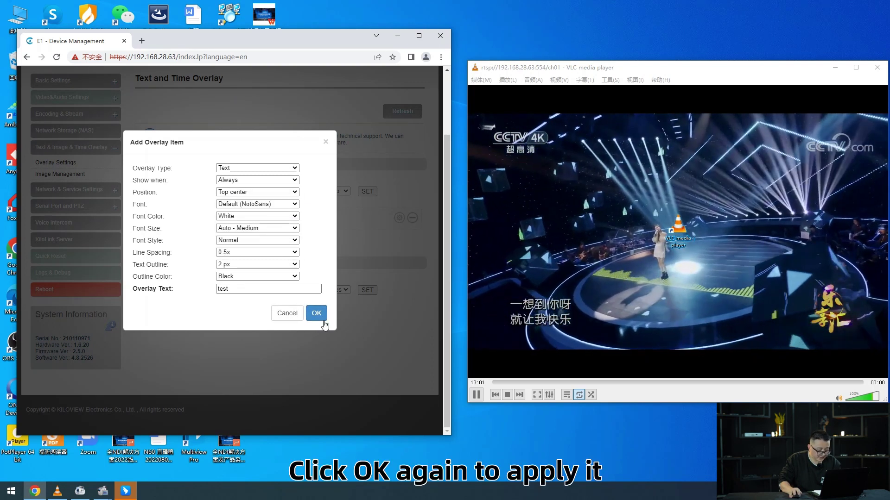
{"action": "left_click", "coordinate": [318, 315]}
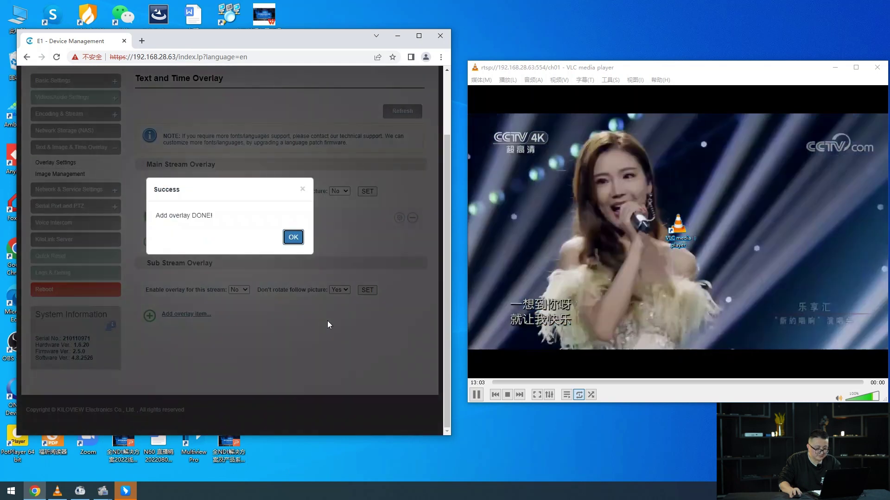
- Dismiss the overlay-added confirmation so the overlay list reloads
{"action": "left_click", "coordinate": [302, 240]}
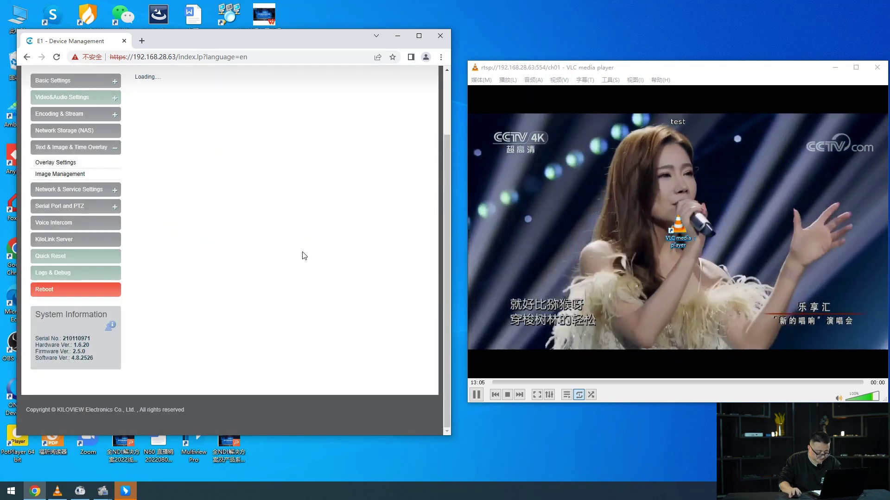